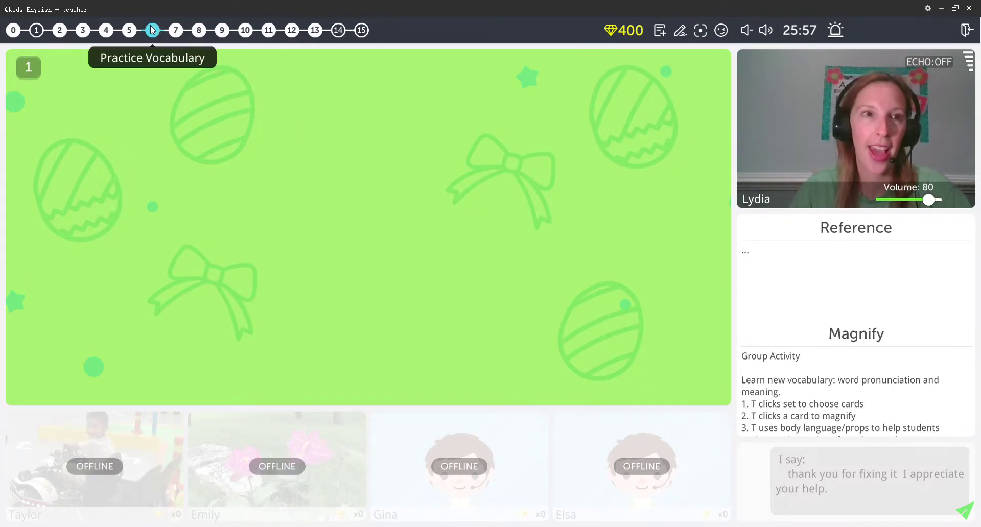
Open slide 7, start a Floating Bubbles round and connect the fan picture to the word "fan".
left_click(176, 31)
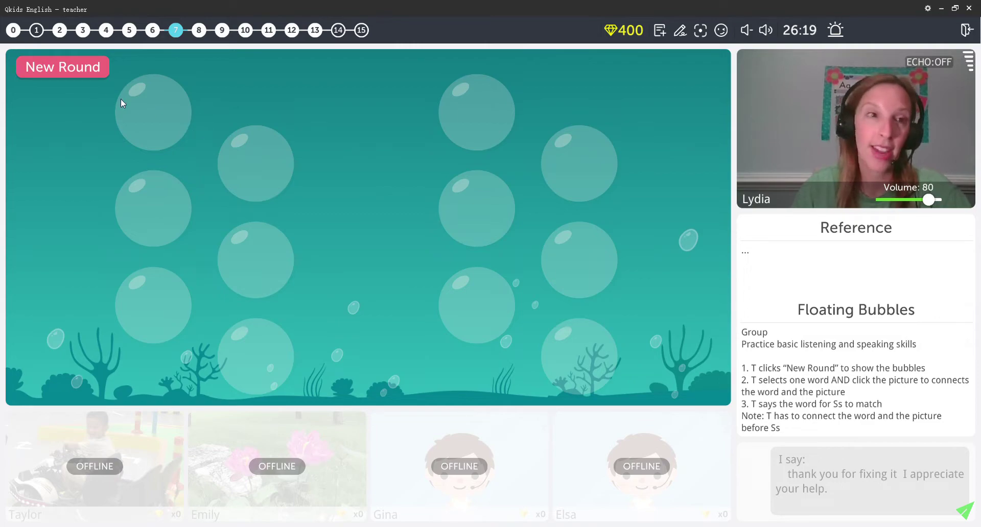
left_click(61, 66)
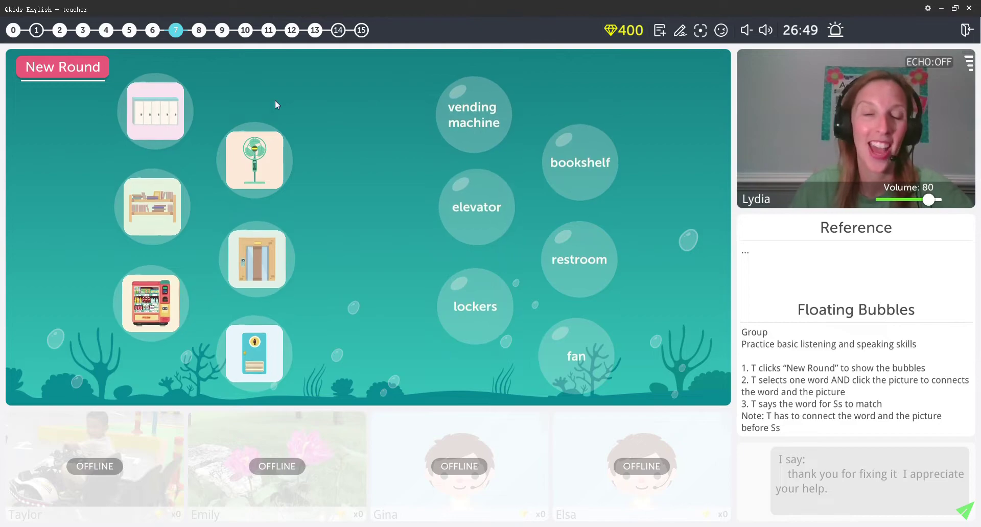
left_click(250, 153)
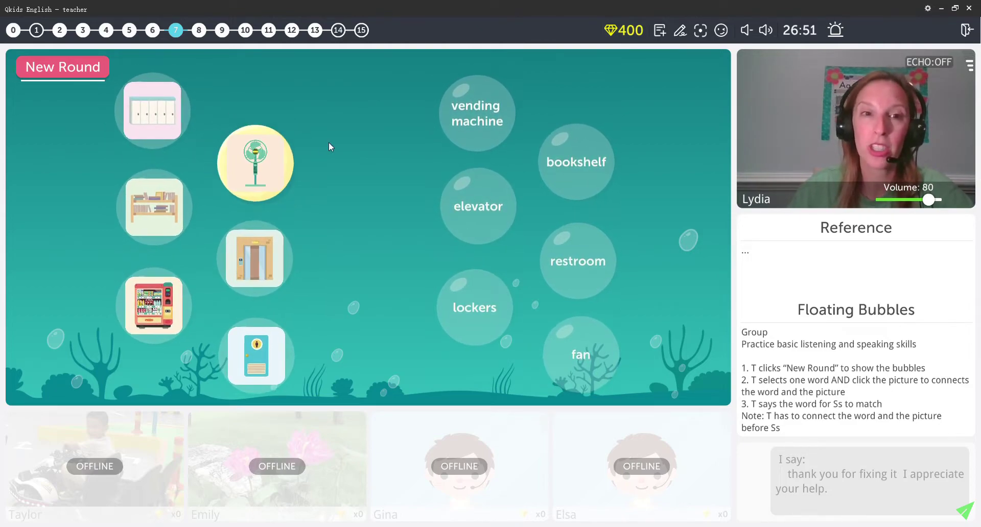
left_click(581, 354)
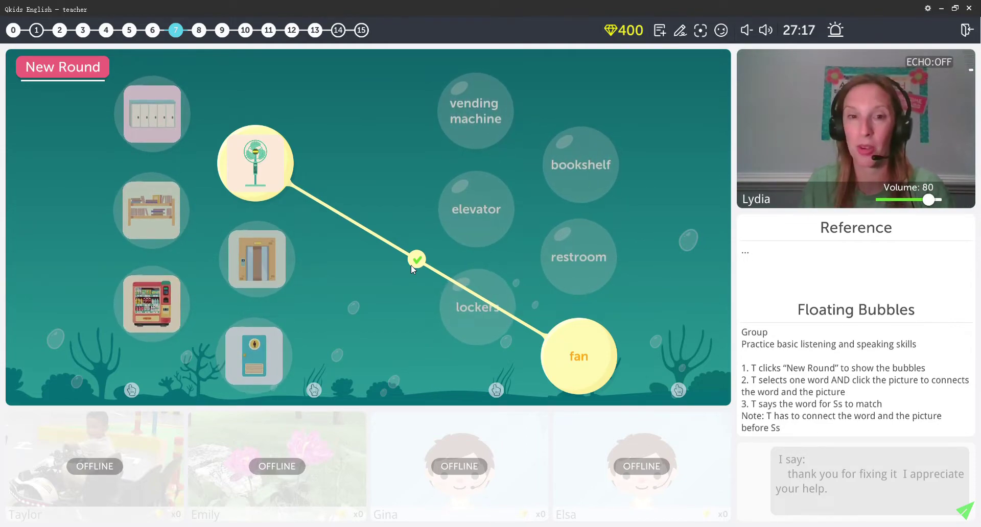
Start another bubble round and match the fan picture with the word "fan" again.
left_click(55, 67)
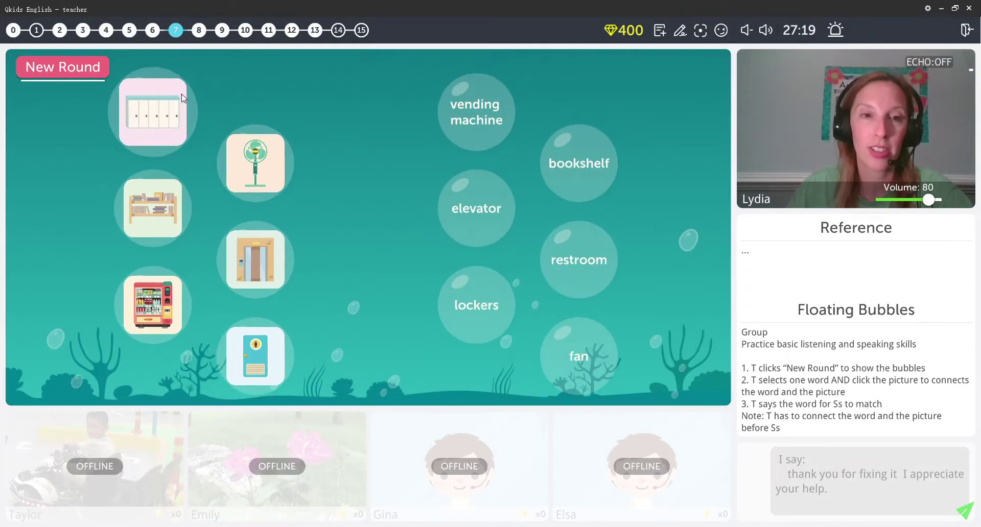
left_click(259, 174)
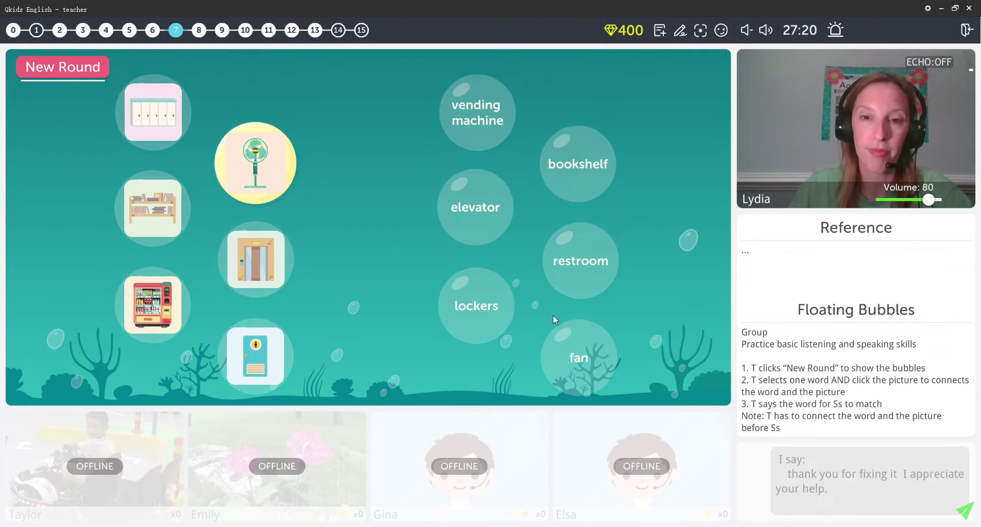
left_click(585, 361)
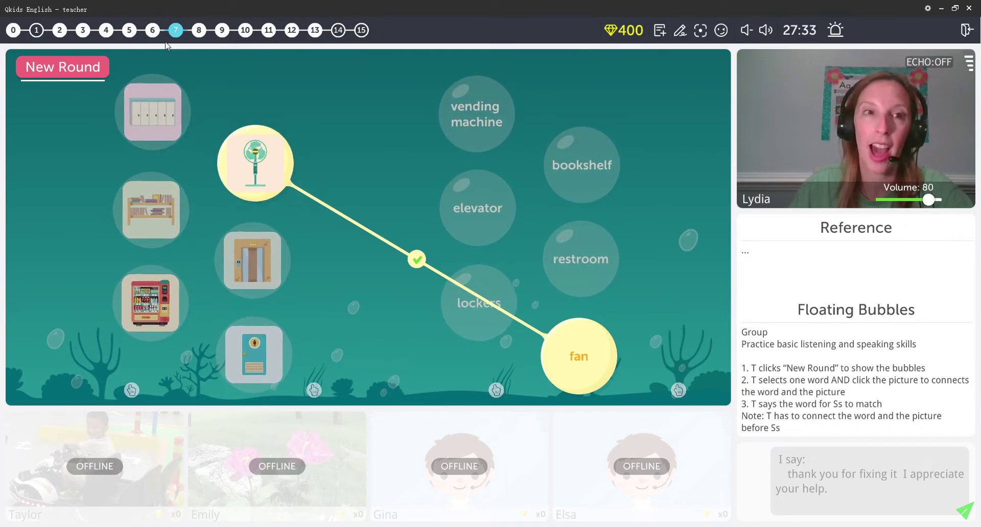
Reload slide 7 with a fresh round, circle the "fan" bubble and connect it to the fan picture.
left_click(175, 29)
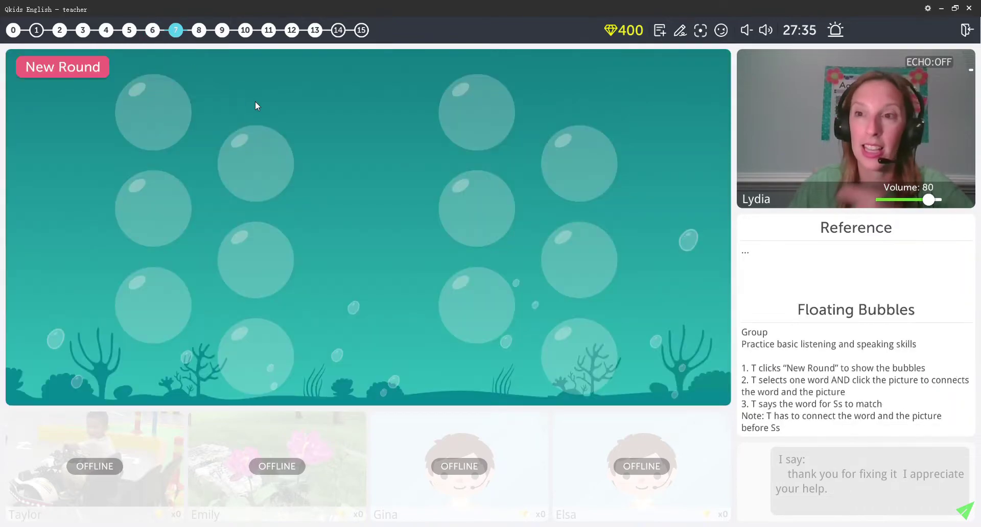
left_click(78, 65)
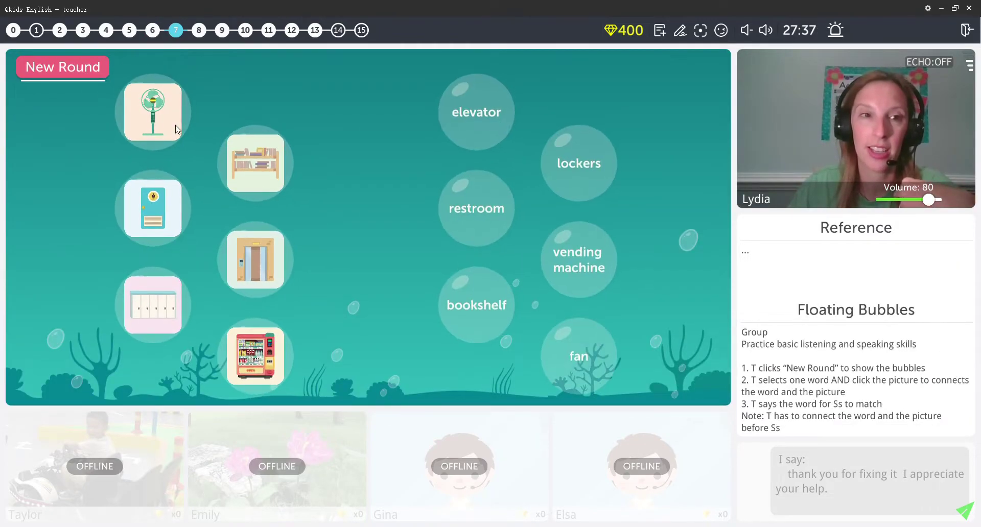
left_click(155, 109)
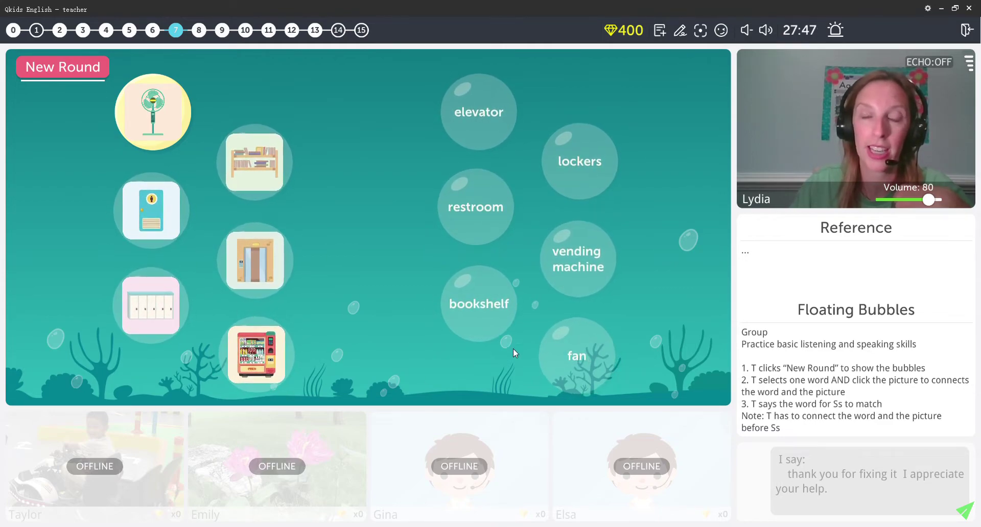
mouse_move(608, 352)
left_mouse_down()
mouse_move(544, 364)
mouse_move(615, 367)
left_mouse_up()
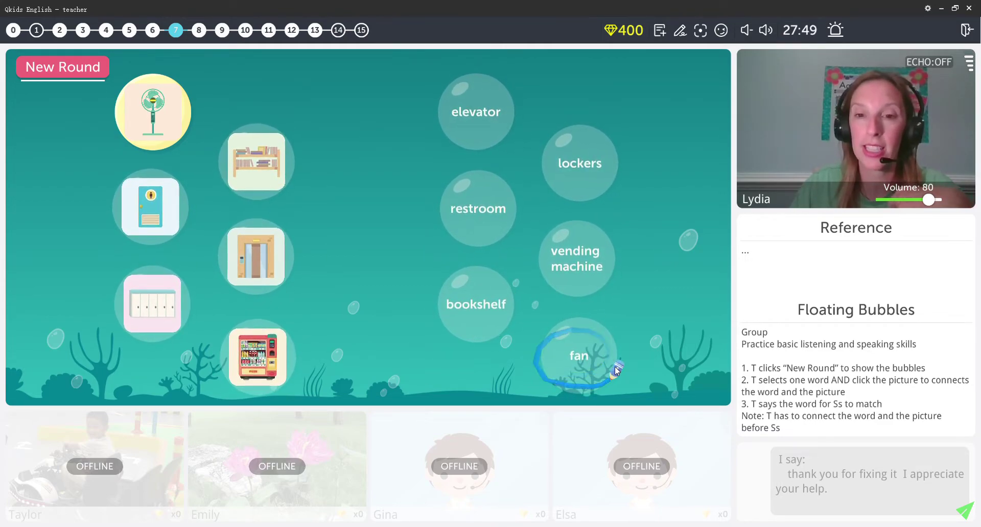
left_click(577, 359)
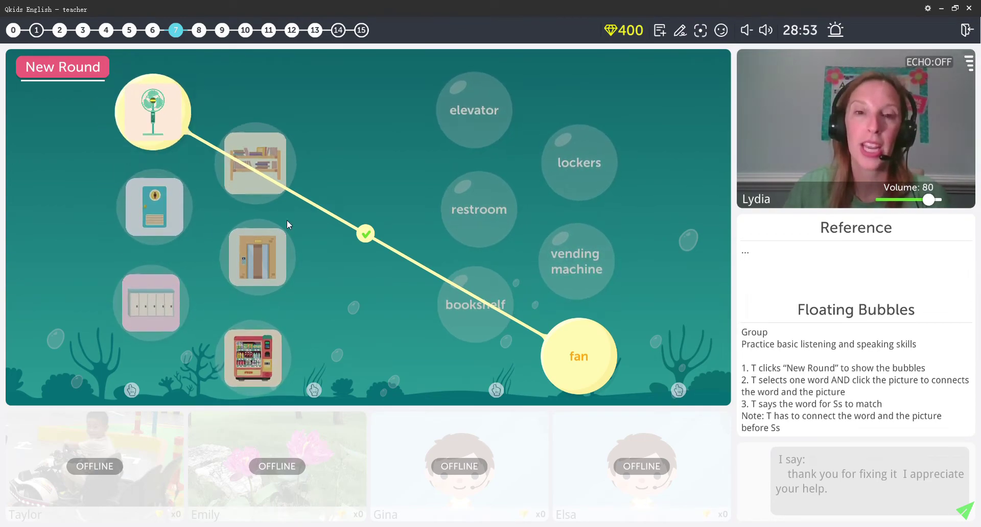
Start a new round and connect the restroom door picture to the word "restroom".
left_click(72, 68)
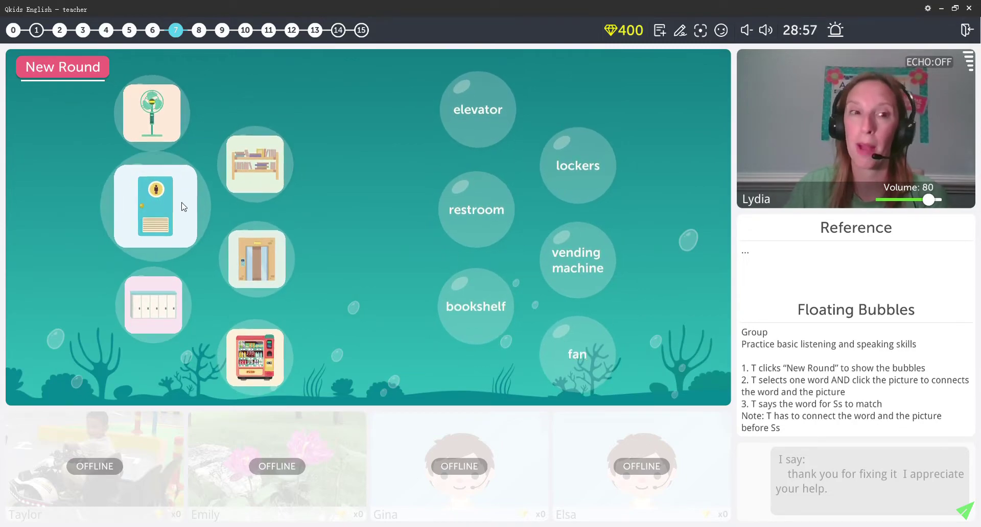
left_click(158, 199)
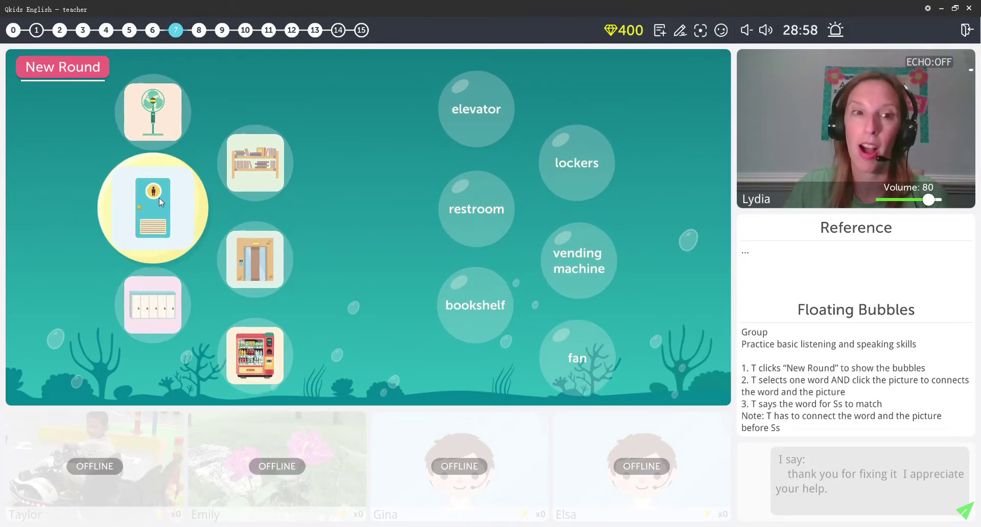
left_click(467, 219)
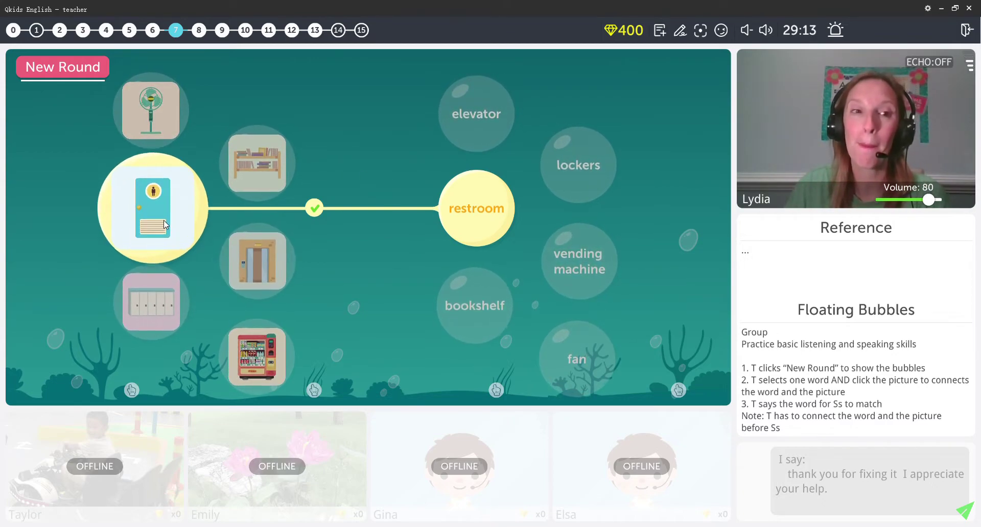
Reset the bubbles for a new round and connect the bookshelf picture to the word "bookshelf".
left_click(72, 66)
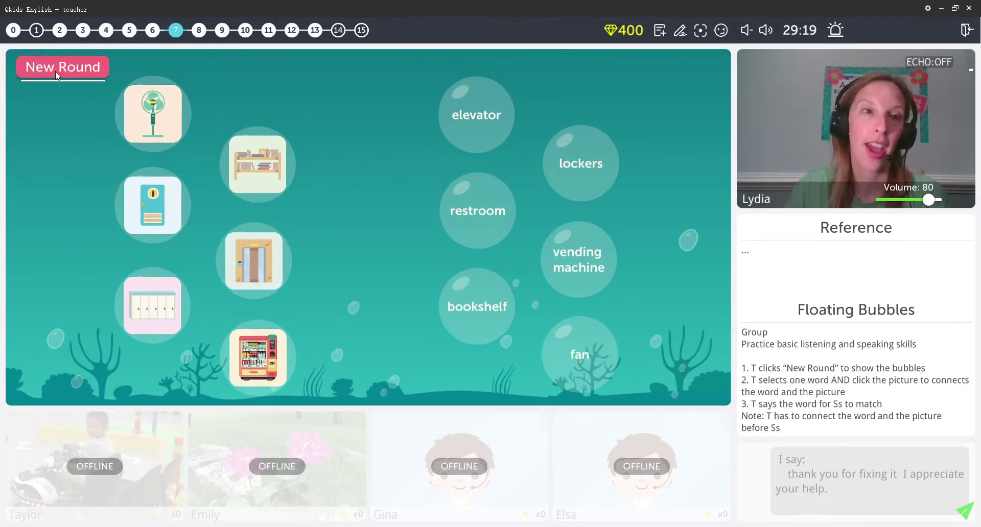
left_click(74, 72)
left_click(74, 72)
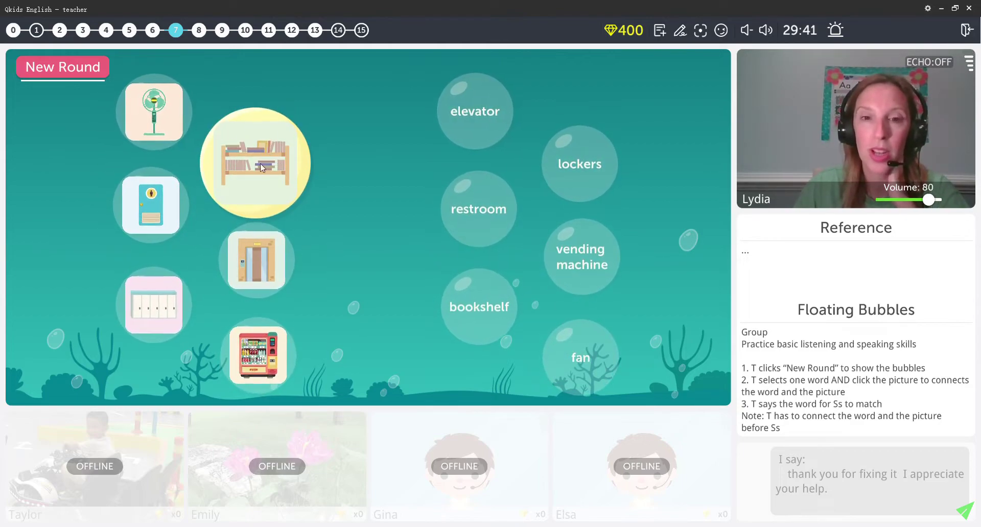
left_click(462, 293)
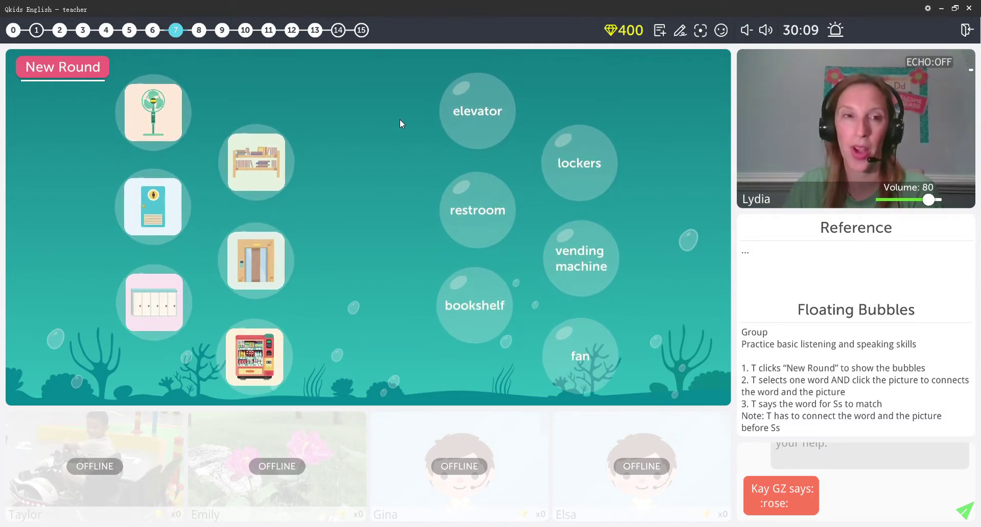
On slide 5, show the vending machine animation and place a two-line text label "vending machine" beside it.
left_click(130, 30)
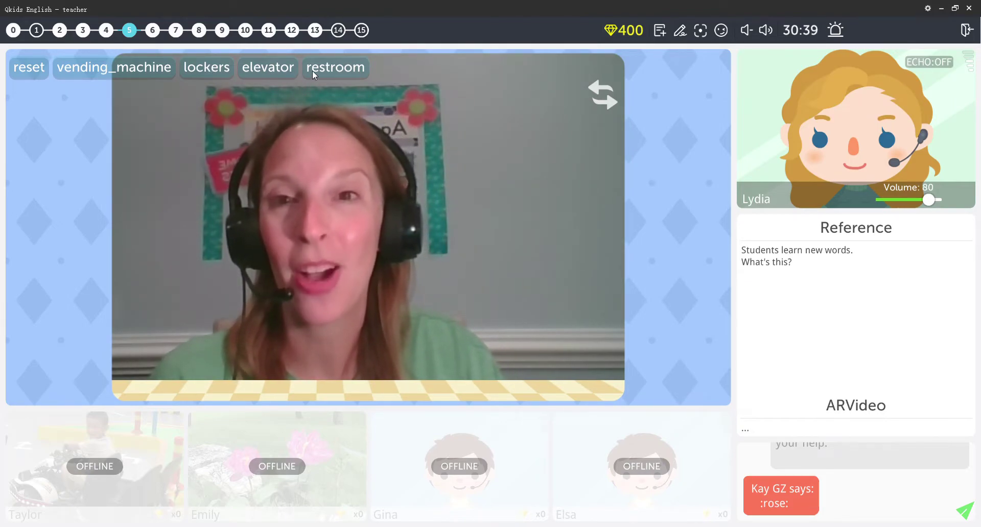
left_click(137, 68)
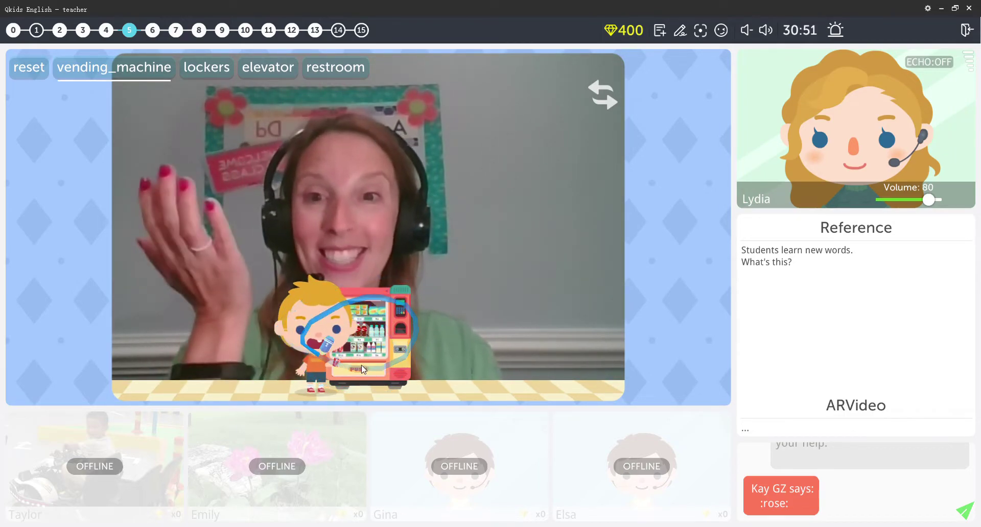
left_click(660, 31)
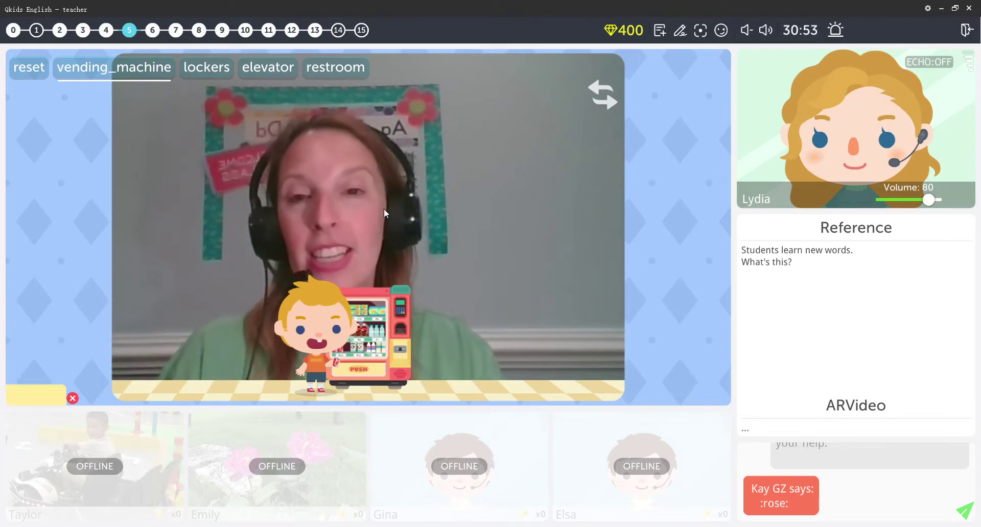
type("vending machine")
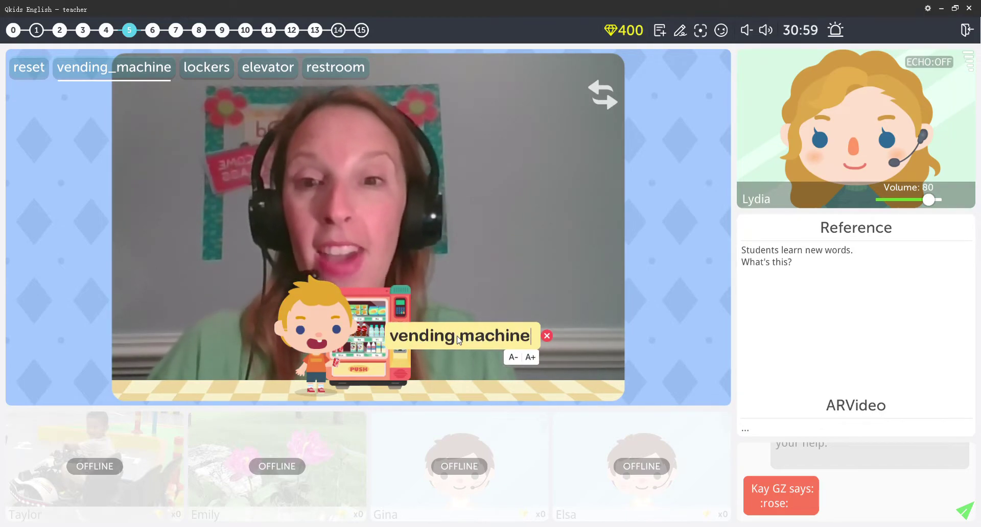
left_click_drag(459, 341, 499, 317)
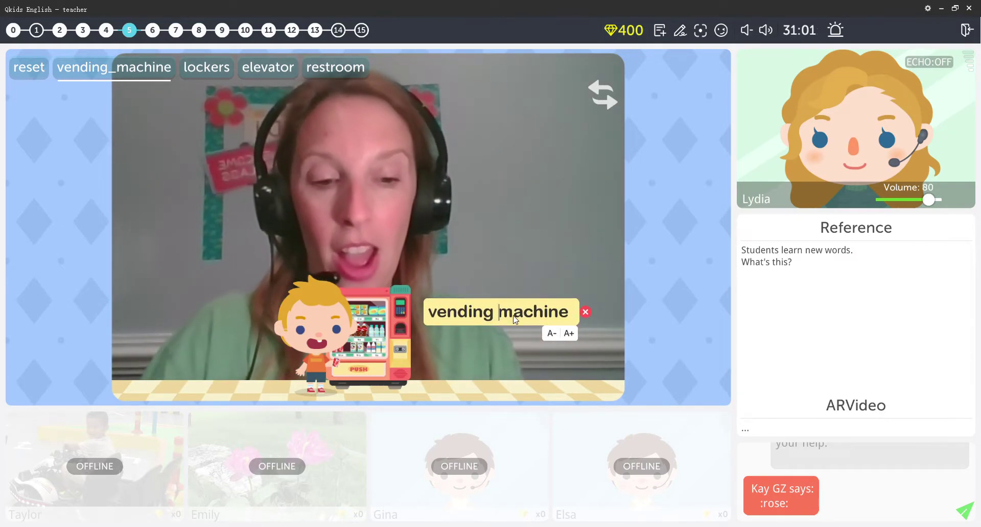
key("Return")
left_click_drag(501, 310, 477, 317)
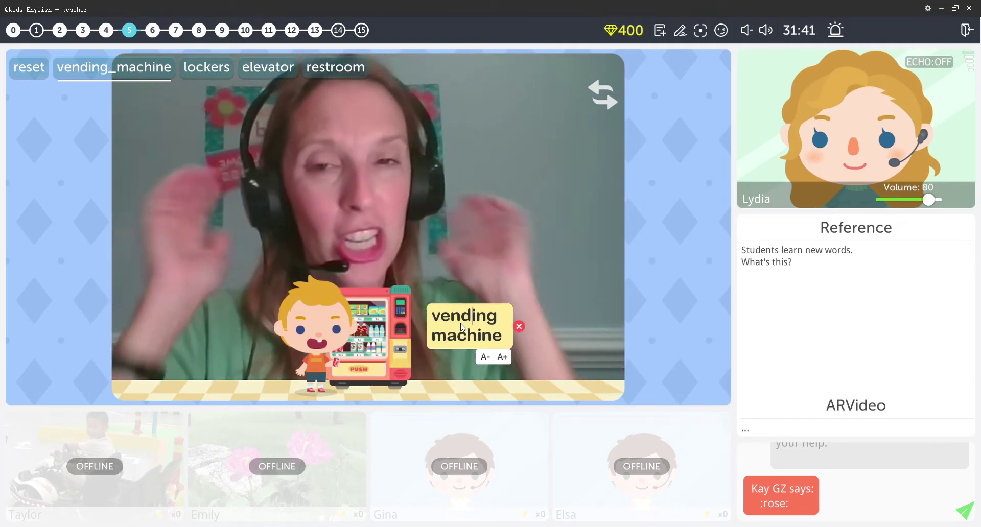
Replace the labelled vending machine with the lockers animation and place an enlarged text label "lockers" beside it.
left_click(519, 327)
left_click(208, 69)
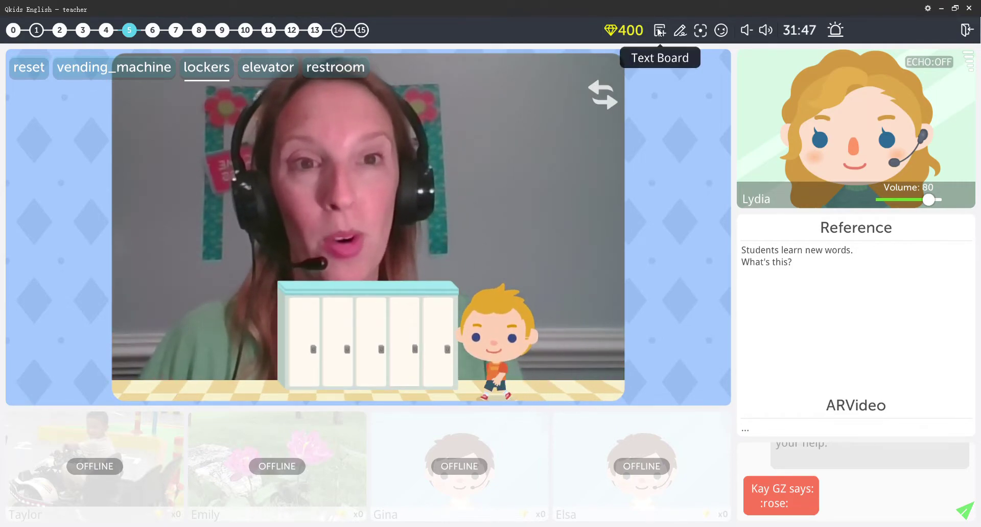
left_click(318, 229)
left_click_drag(317, 229, 546, 282)
type("lockers")
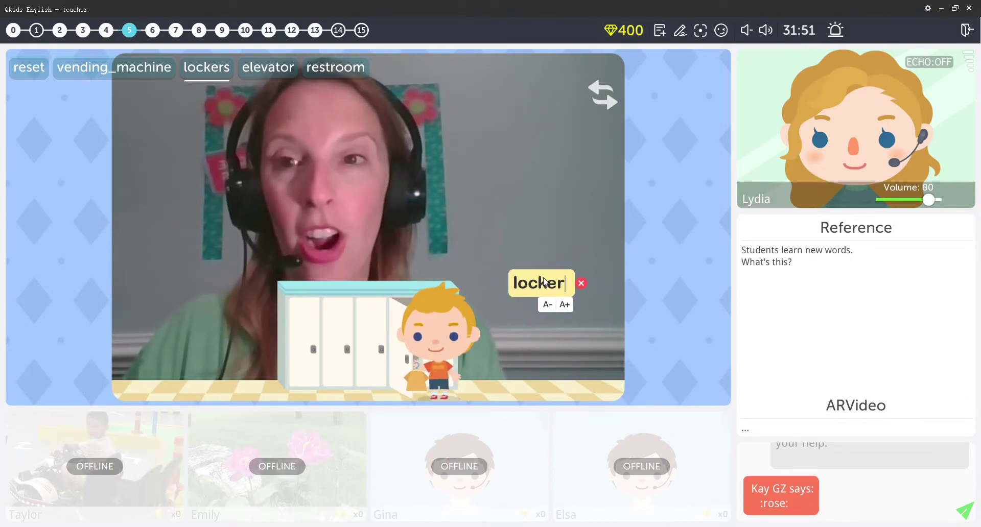
left_click(569, 306)
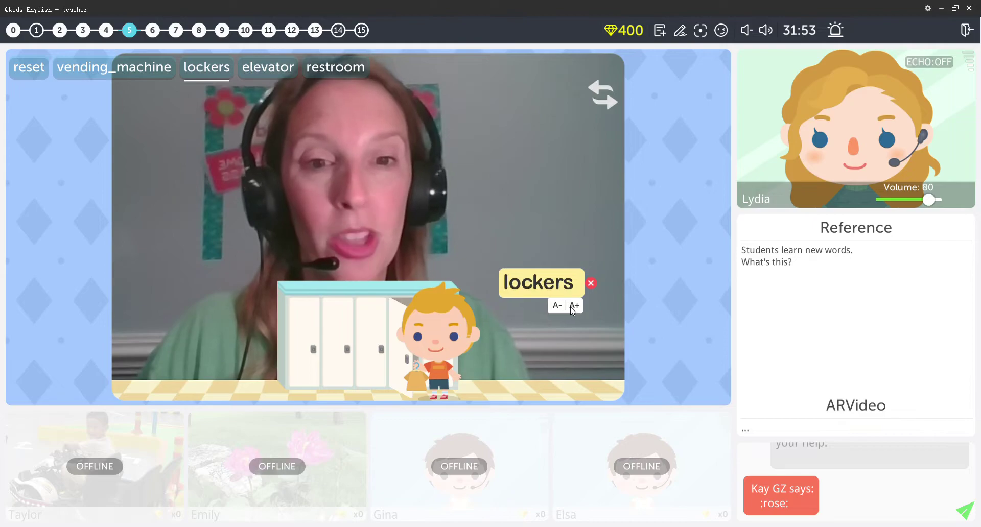
left_click_drag(548, 289, 540, 292)
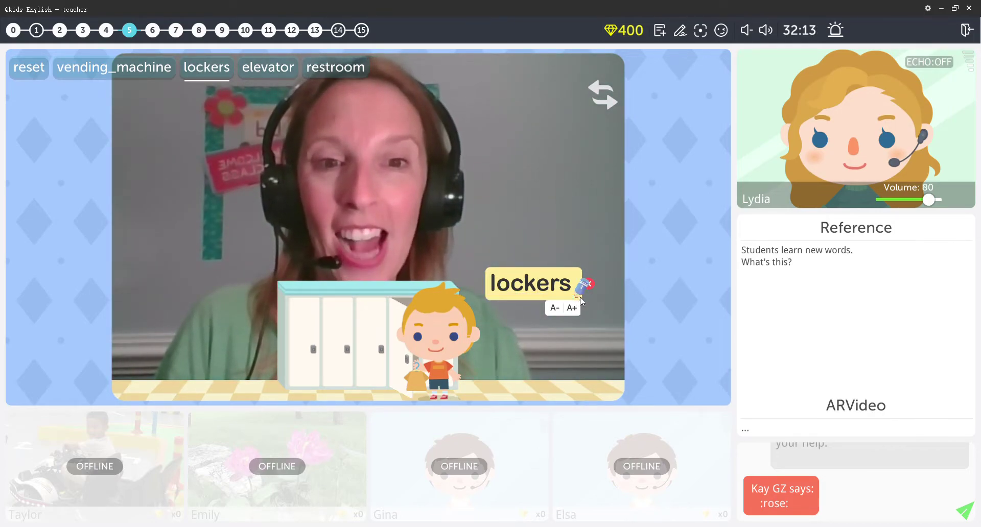
Replace the labelled lockers with the elevator animation and place an enlarged text label "elevator" beside it.
left_click(589, 285)
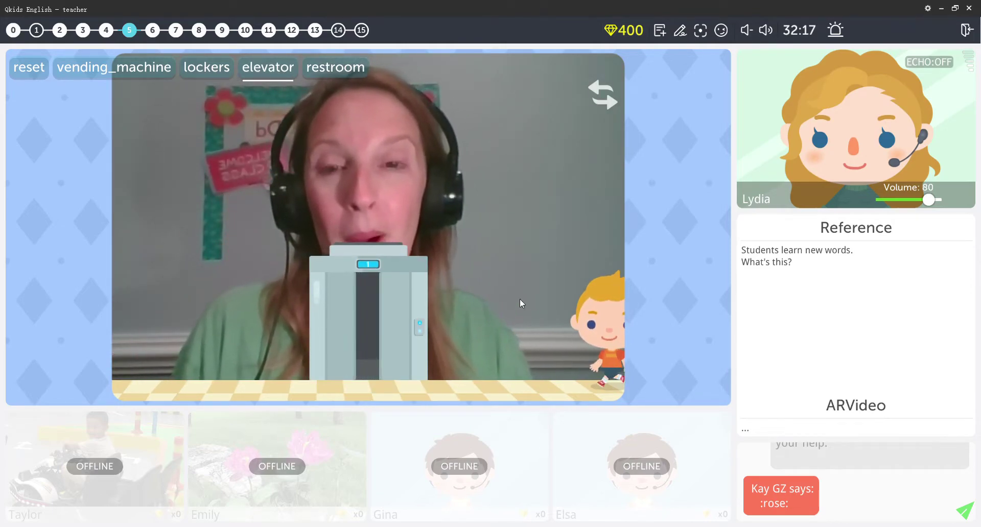
left_click(659, 30)
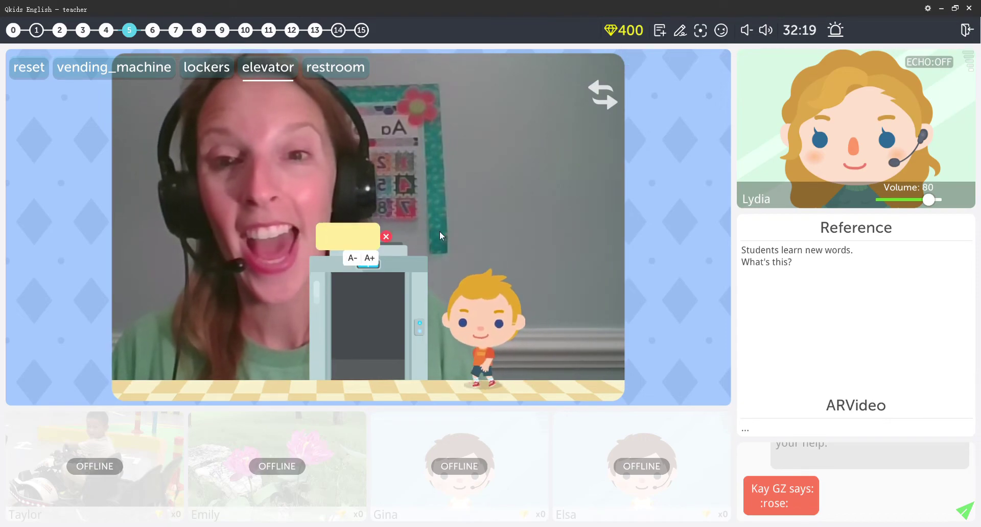
left_click_drag(325, 235, 480, 235)
type("elevator")
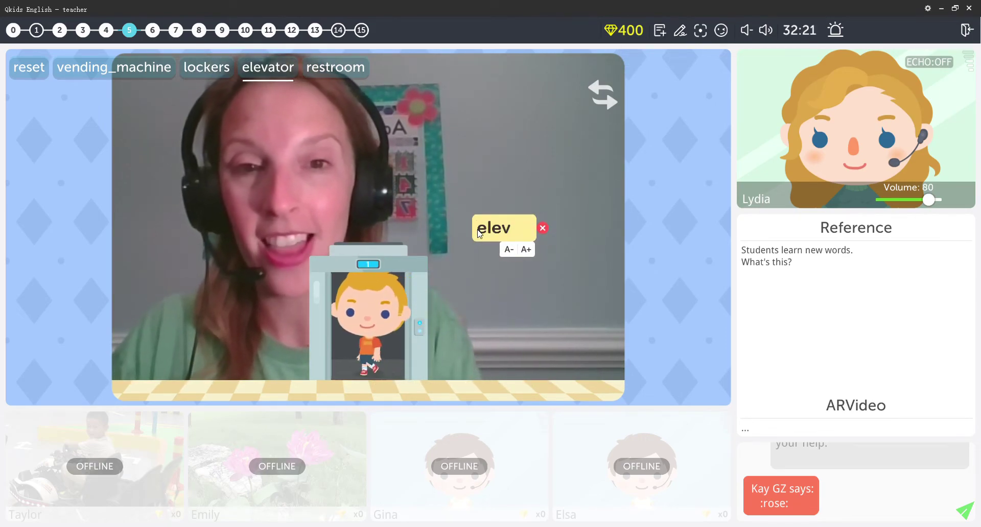
left_click(535, 250)
left_click_drag(506, 236, 468, 250)
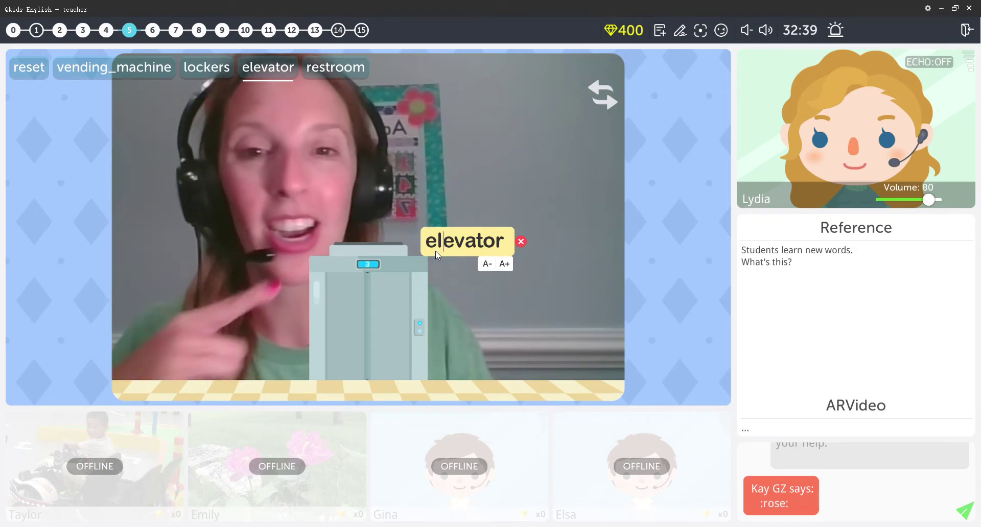
Enlarge the "elevator" label's text by two more increments, and finally remove the label from the scene.
left_click(508, 268)
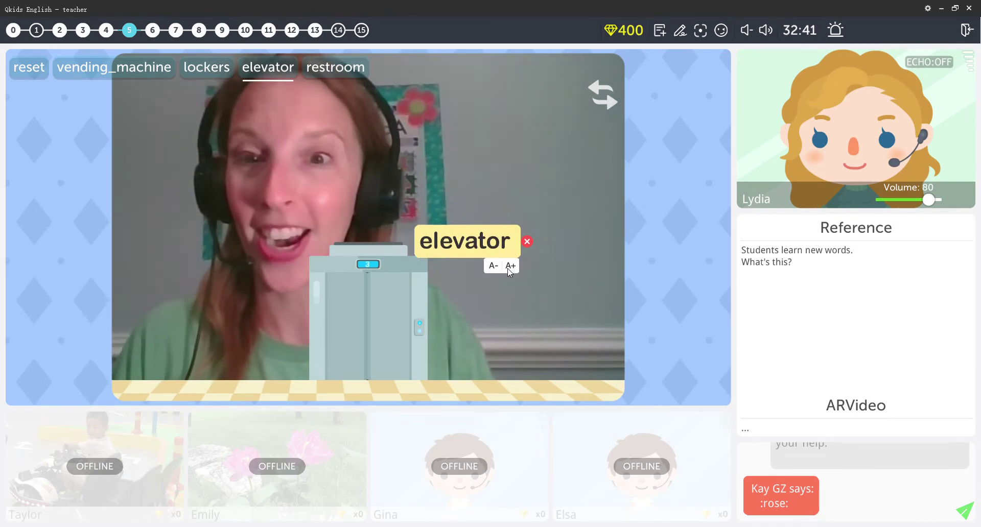
left_click(510, 267)
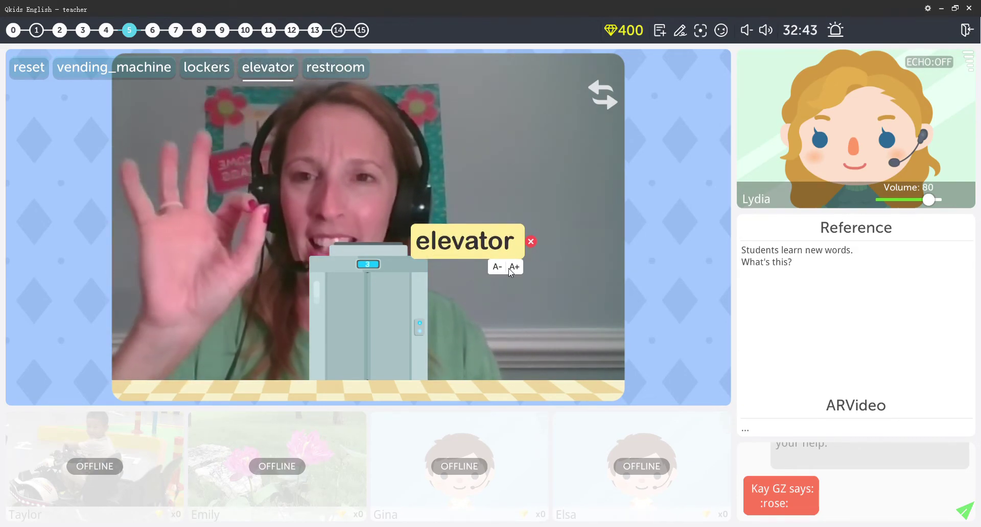
left_click(531, 241)
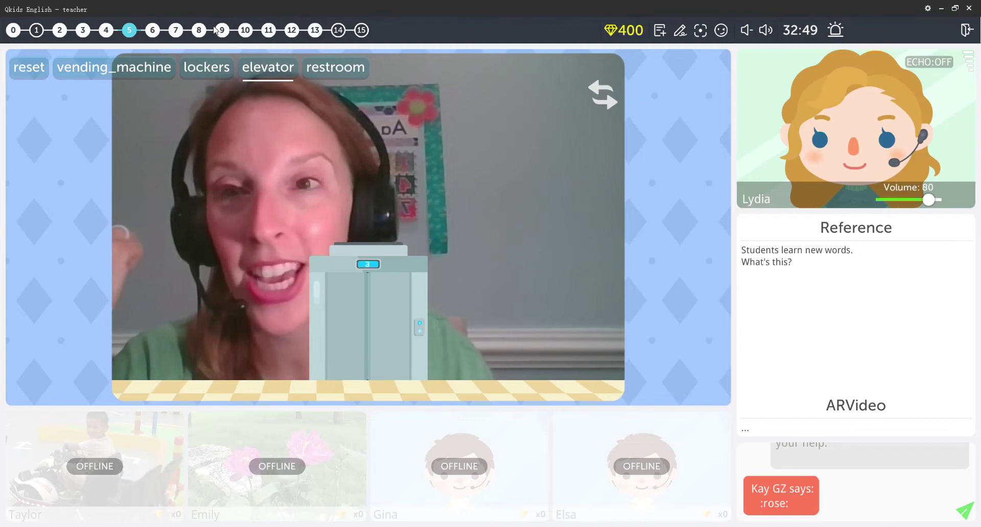
On slide 6, show card set 1, magnify the elevator card, circle its word with the pen, and return to the cards.
left_click(153, 30)
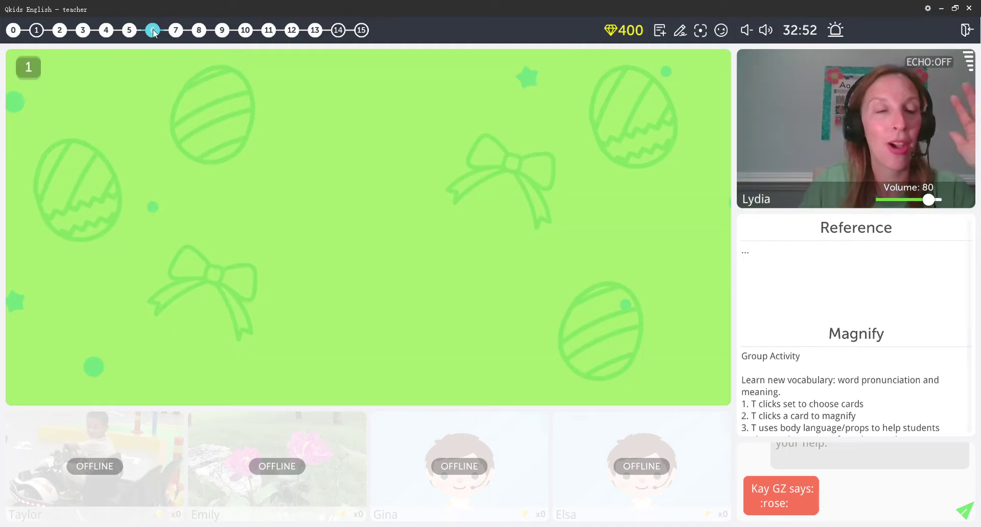
left_click(29, 67)
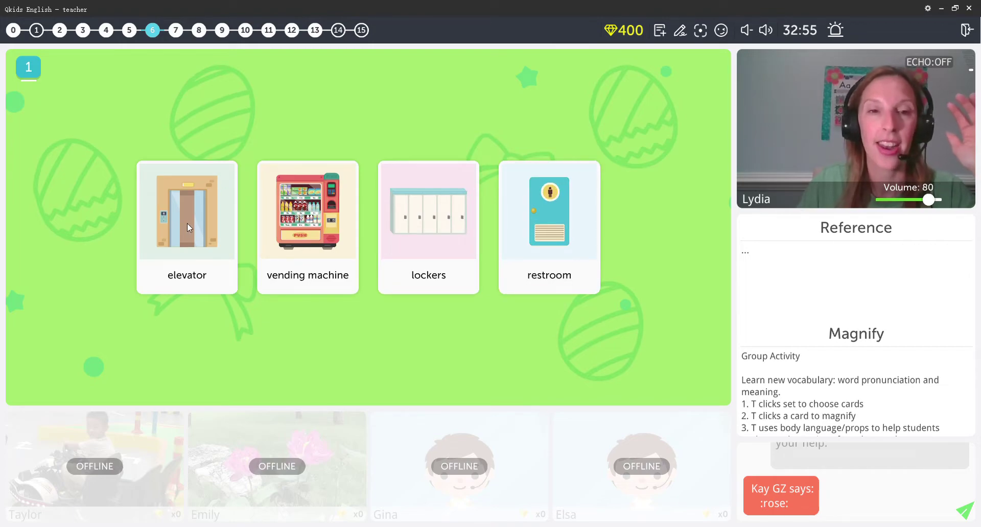
left_click(187, 223)
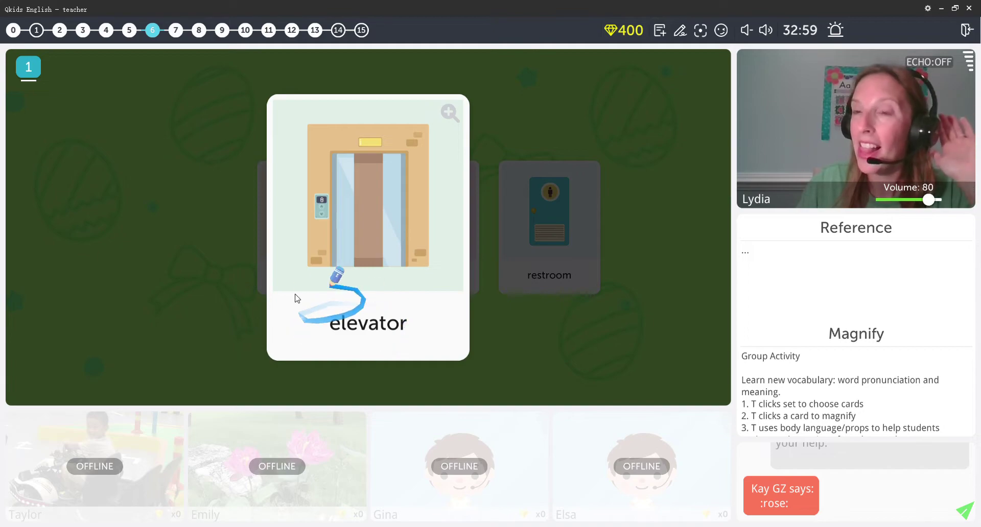
left_click(553, 338)
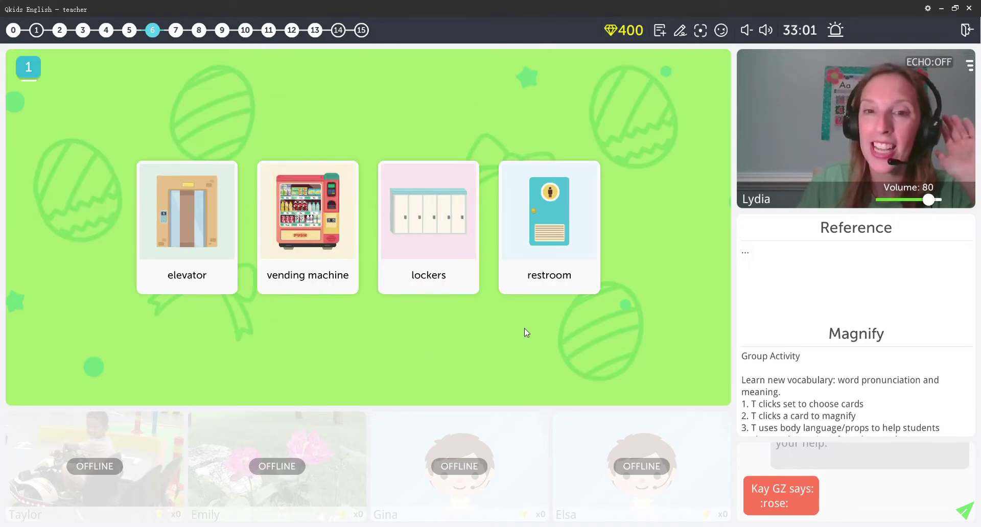
Magnify the vending machine card, underline its word with the pen, and return to the card set.
left_click(314, 225)
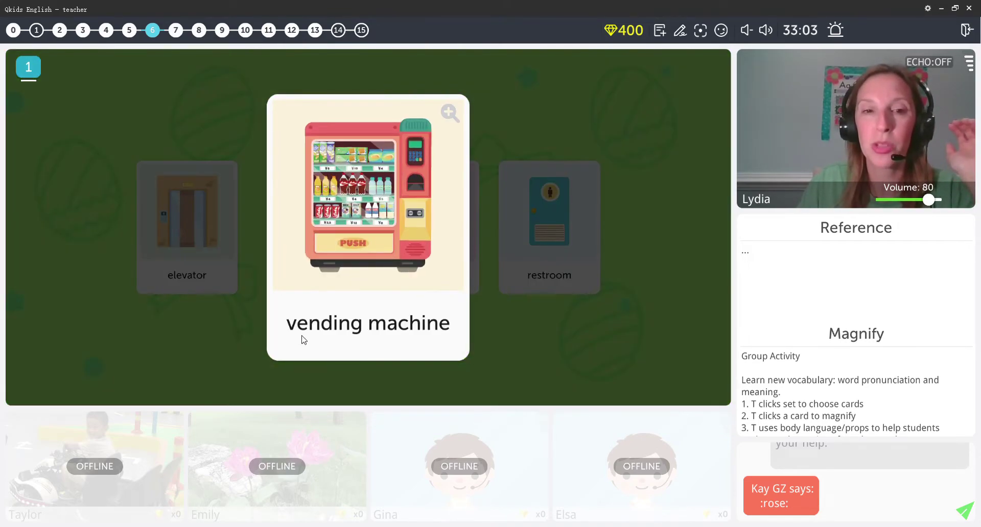
left_click_drag(322, 341, 450, 336)
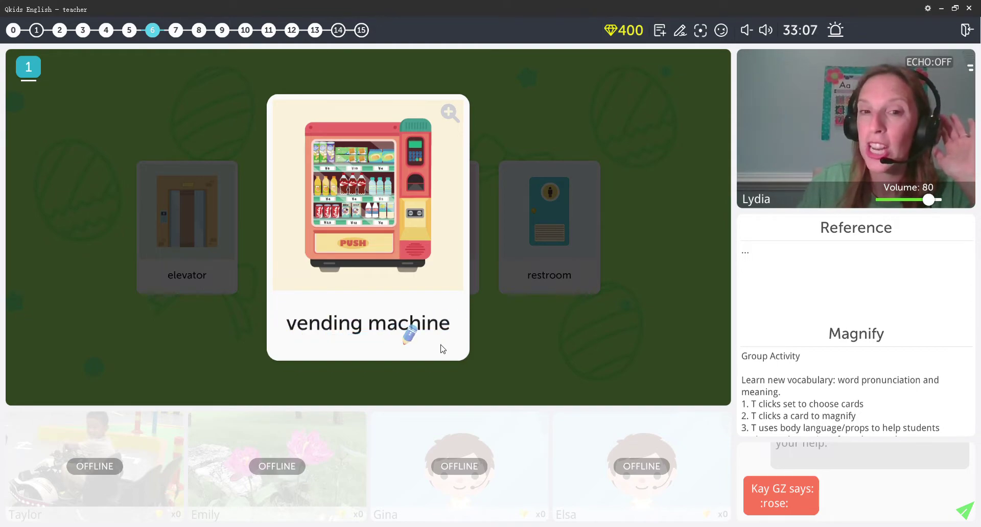
left_click(538, 357)
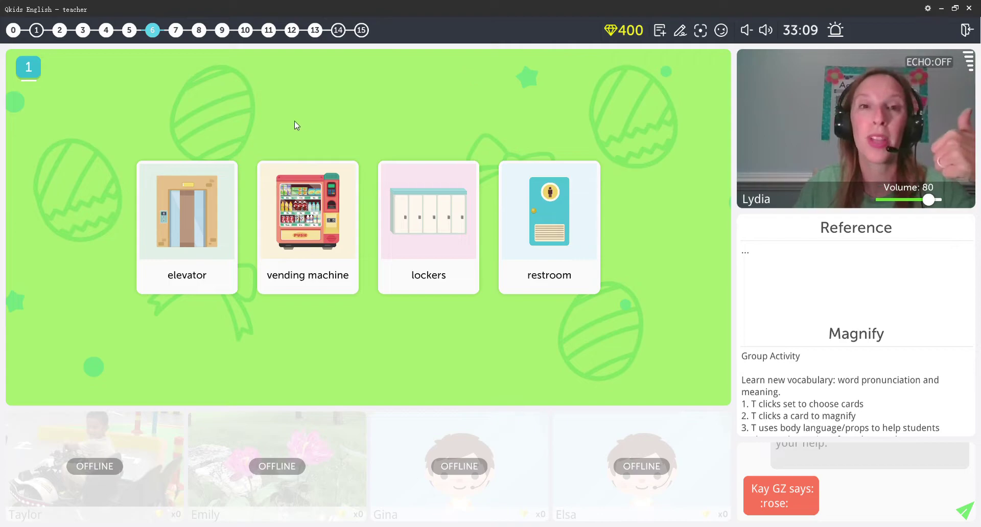
Magnify the elevator card, enlarge its picture to hide the word twice, and return to the card set.
left_click(214, 227)
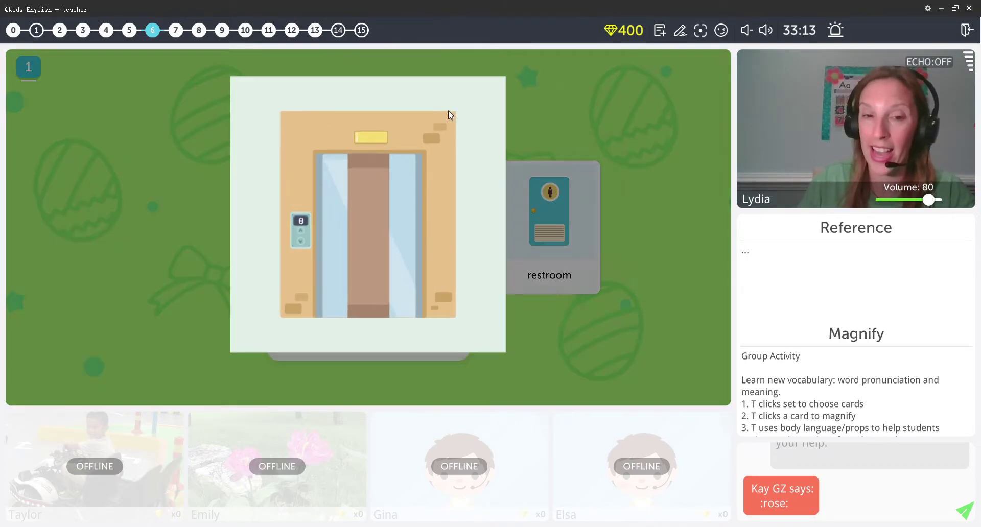
left_click(448, 112)
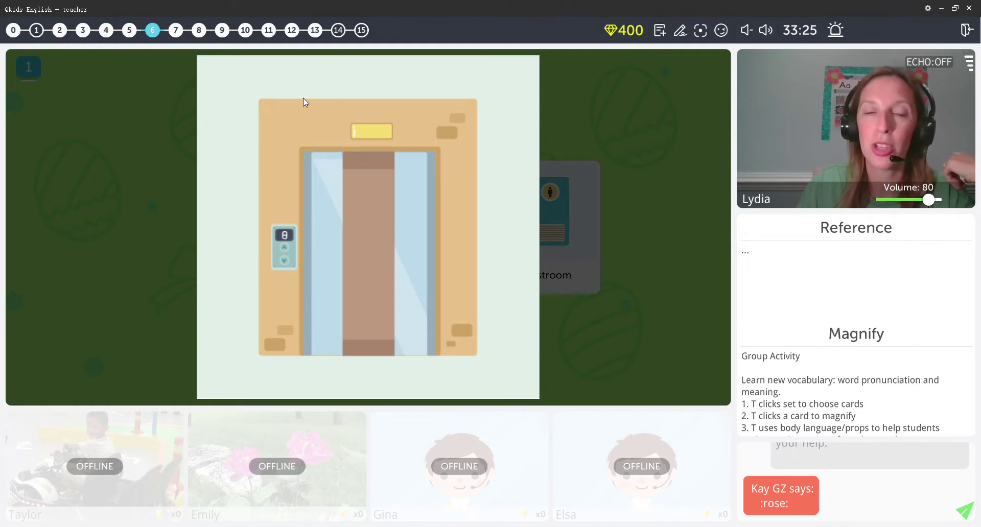
left_click(627, 152)
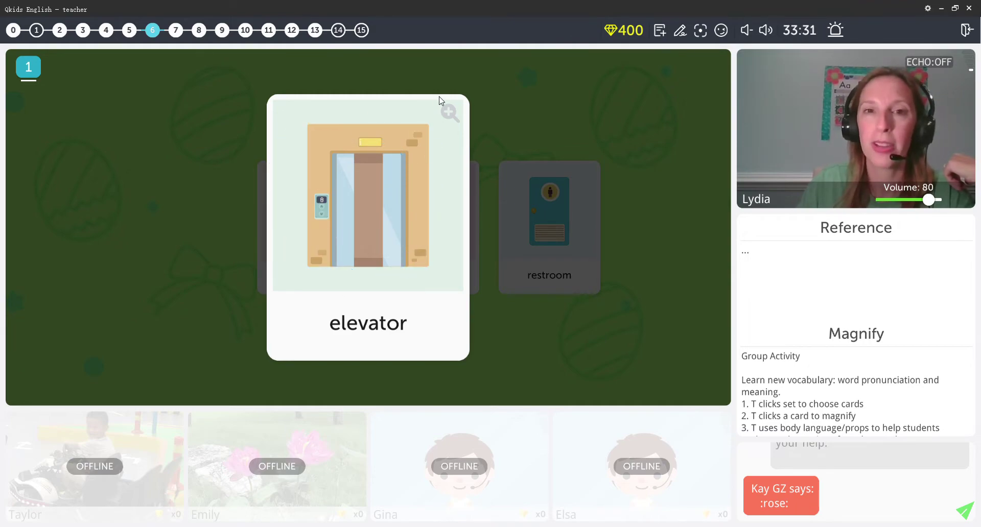
left_click(448, 111)
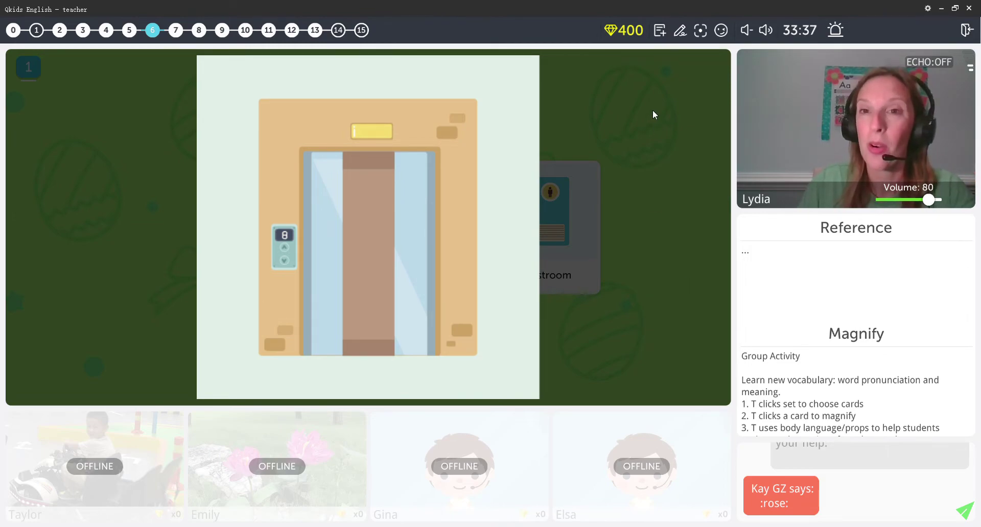
left_click(639, 138)
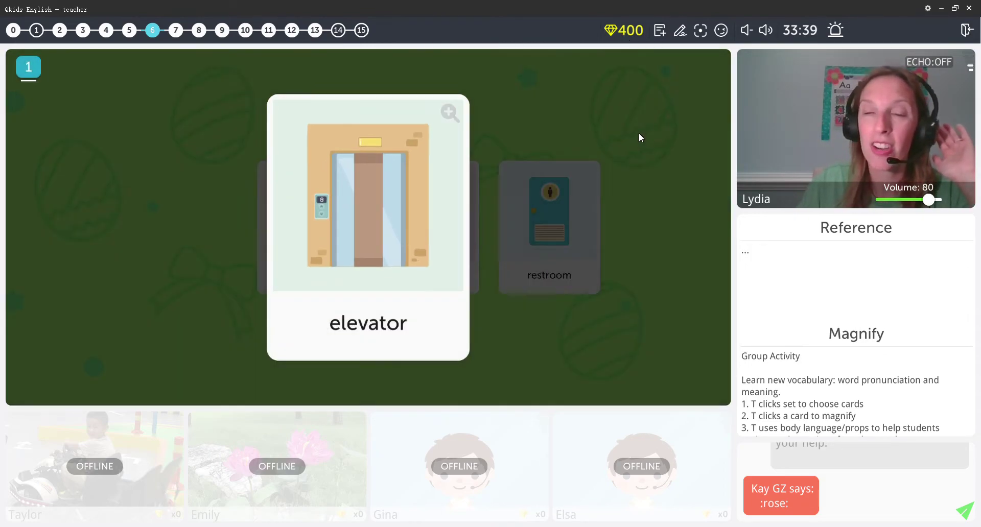
left_click(586, 111)
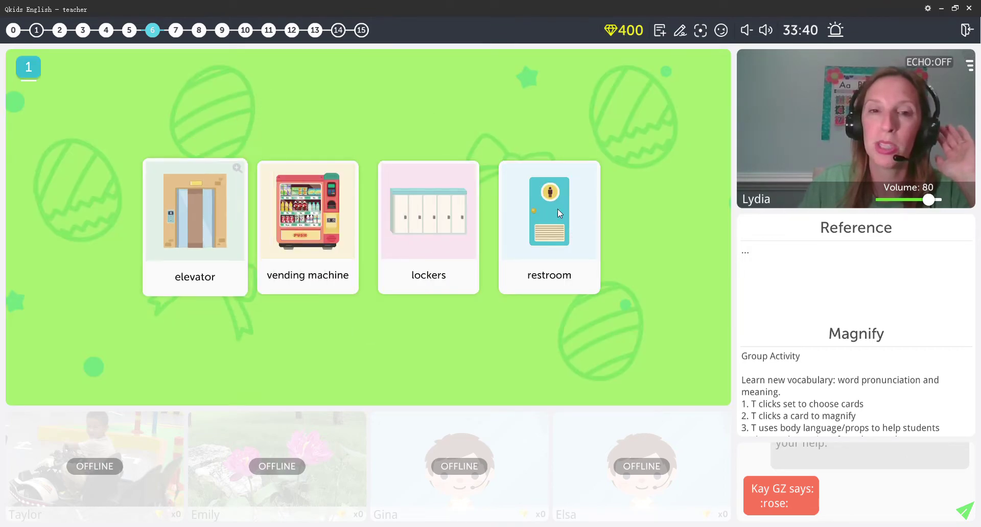
Magnify the lockers card, enlarge its picture without the word, reveal the word again, and close the card.
left_click(447, 209)
left_click(448, 112)
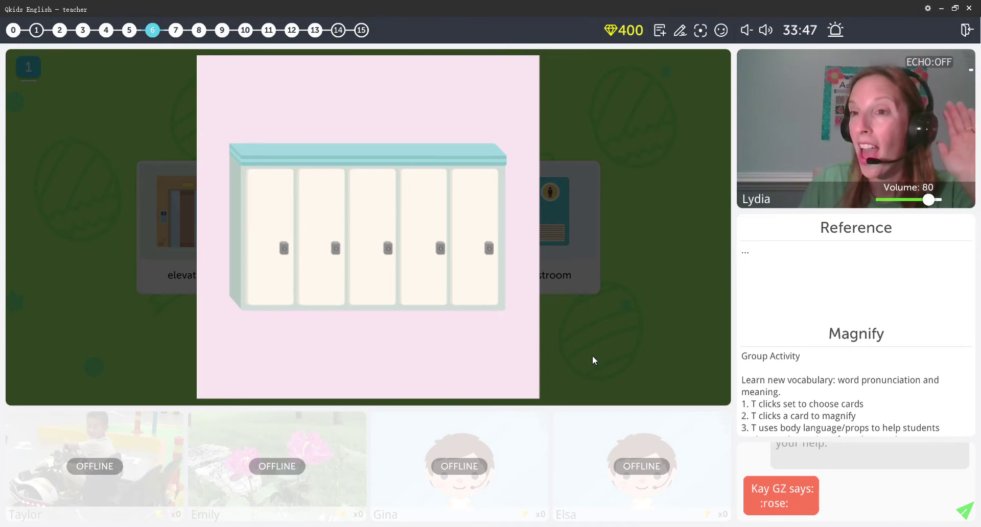
left_click(642, 113)
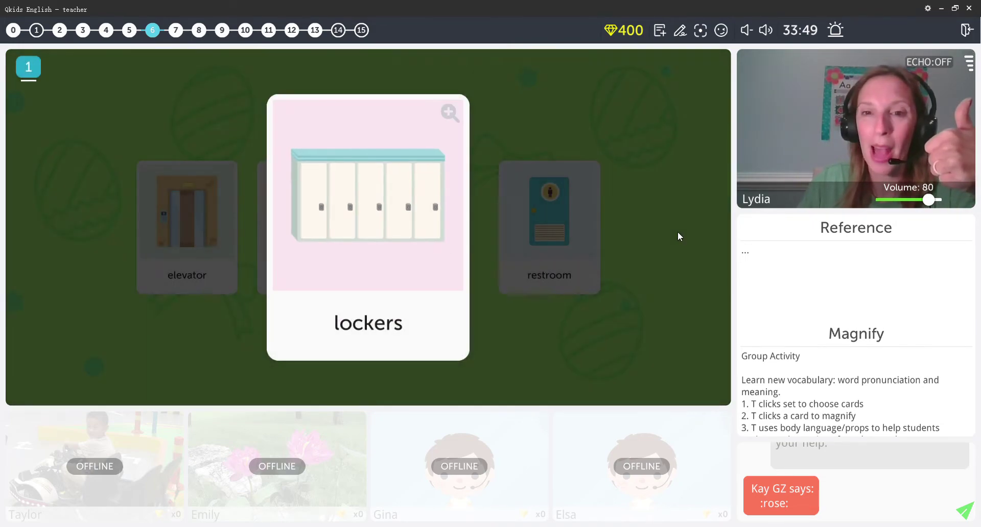
left_click(679, 233)
Present the vending machine card with its picture enlarged, reveal the word, draw over the drinks in the picture, and close the card.
left_click(313, 231)
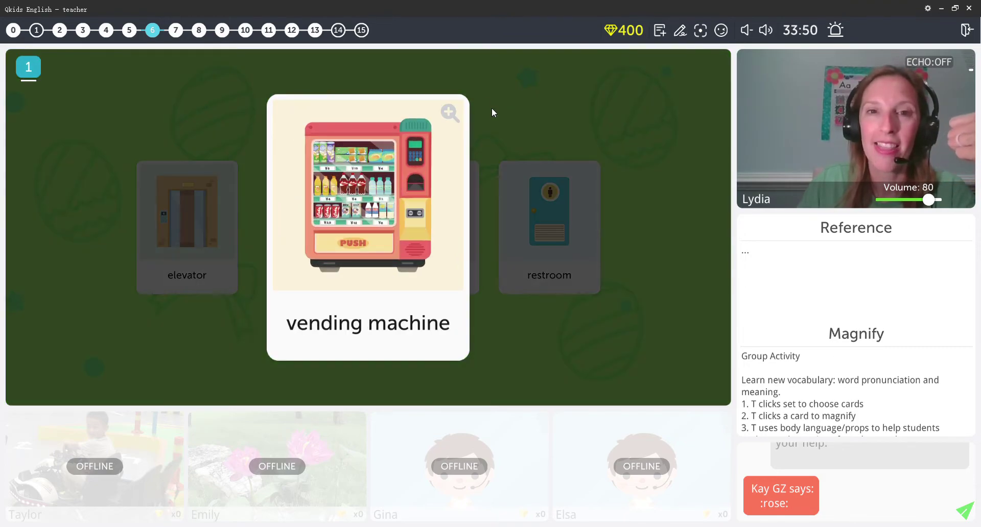
left_click(450, 112)
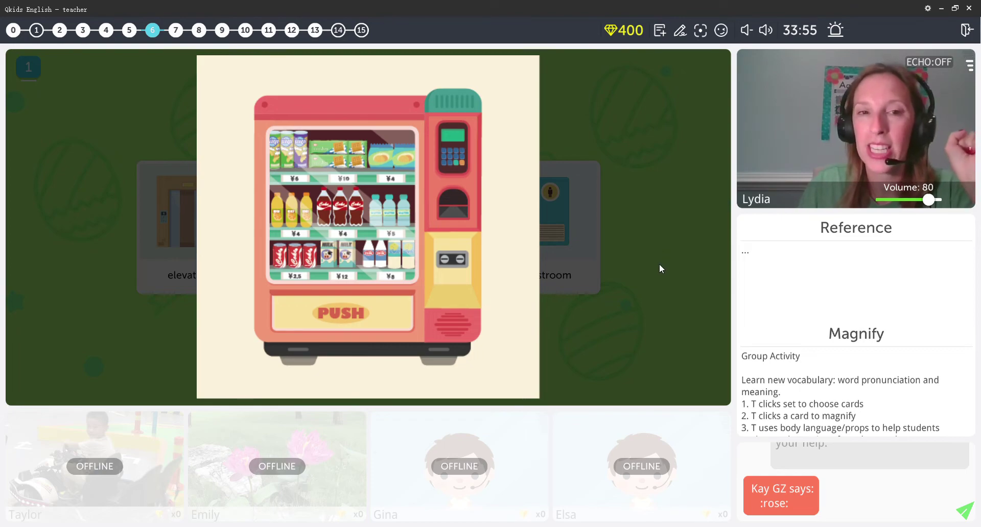
left_click(627, 114)
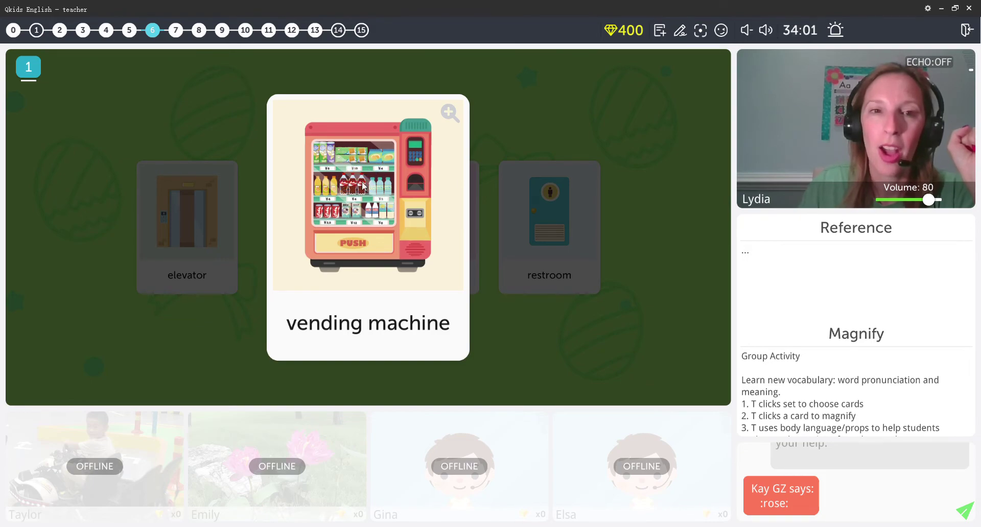
left_click_drag(368, 179, 358, 199)
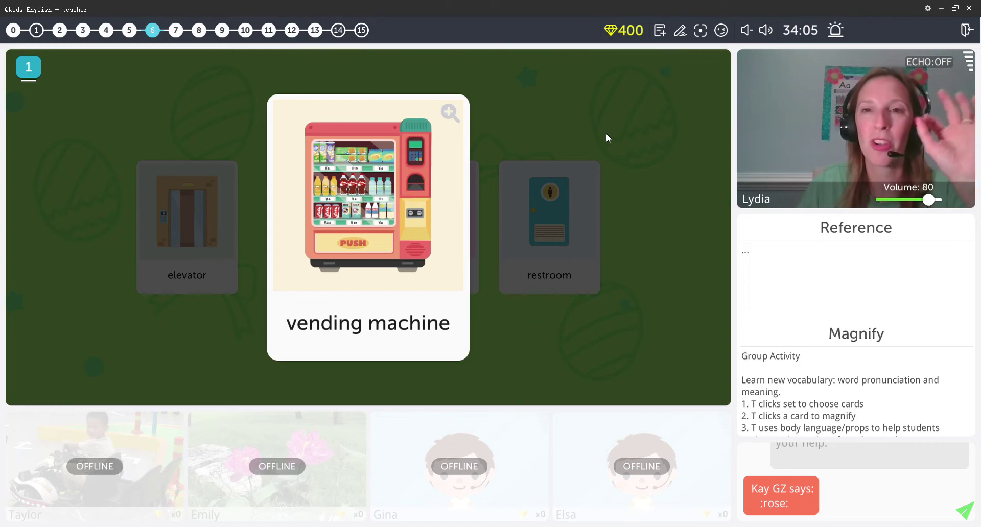
left_click(649, 145)
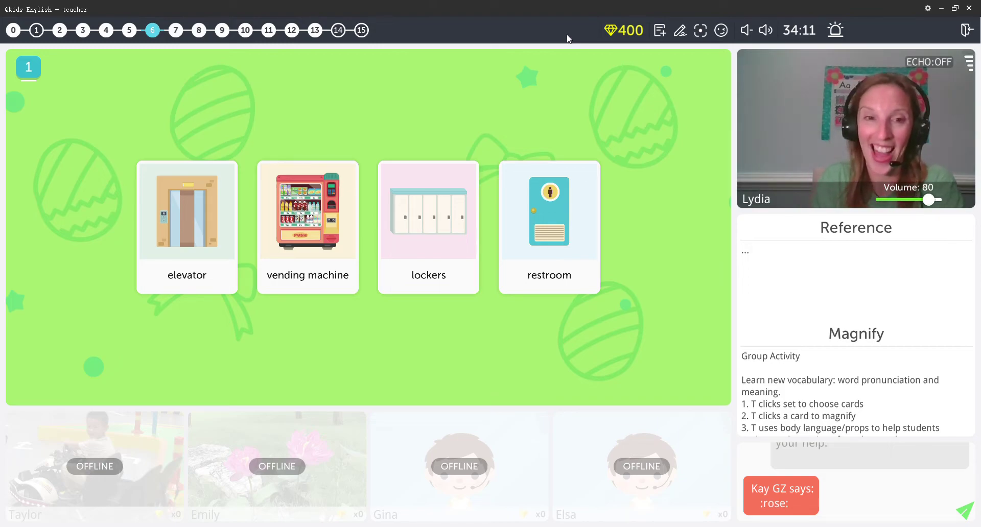
Revisit slide 5 briefly, return to slide 6, and present the elevator card from set 1 with its picture enlarged.
left_click(129, 32)
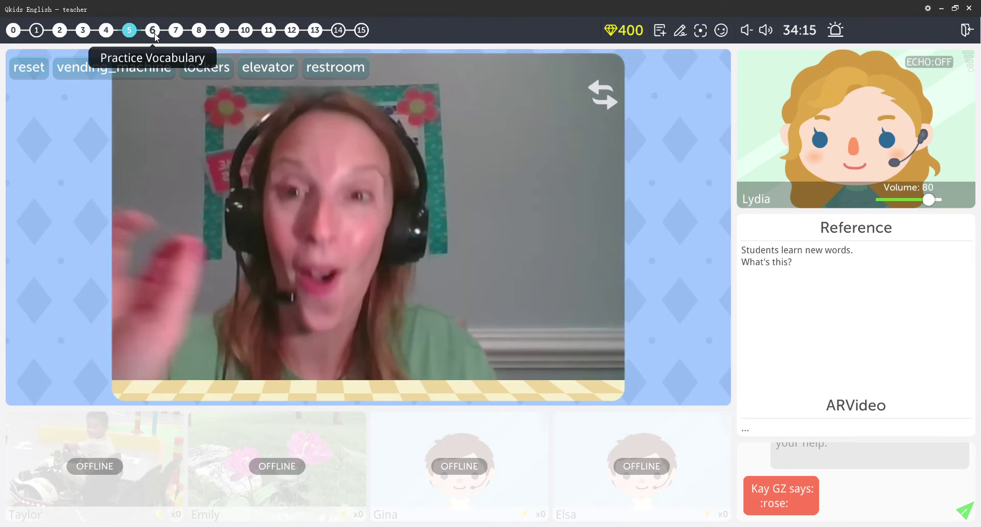
left_click(155, 33)
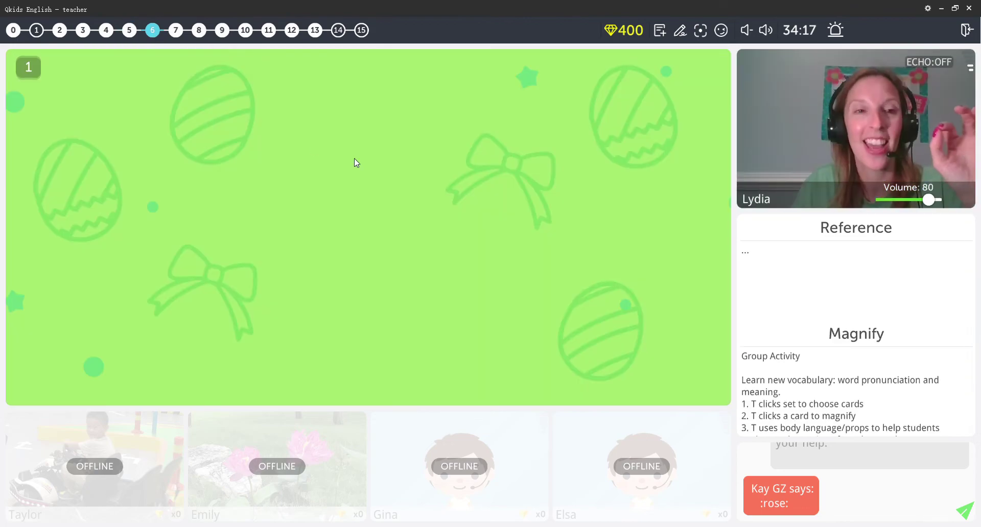
left_click(29, 68)
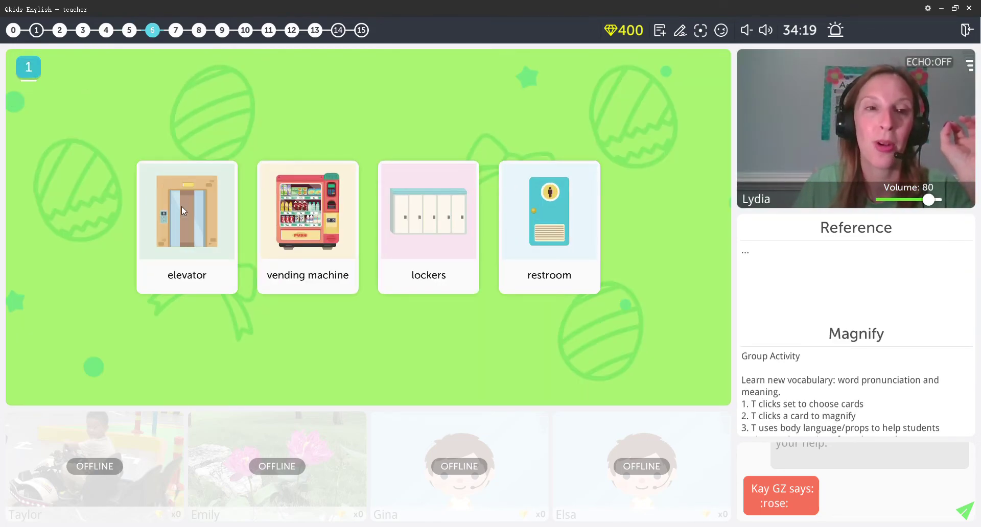
left_click(203, 211)
left_click(445, 115)
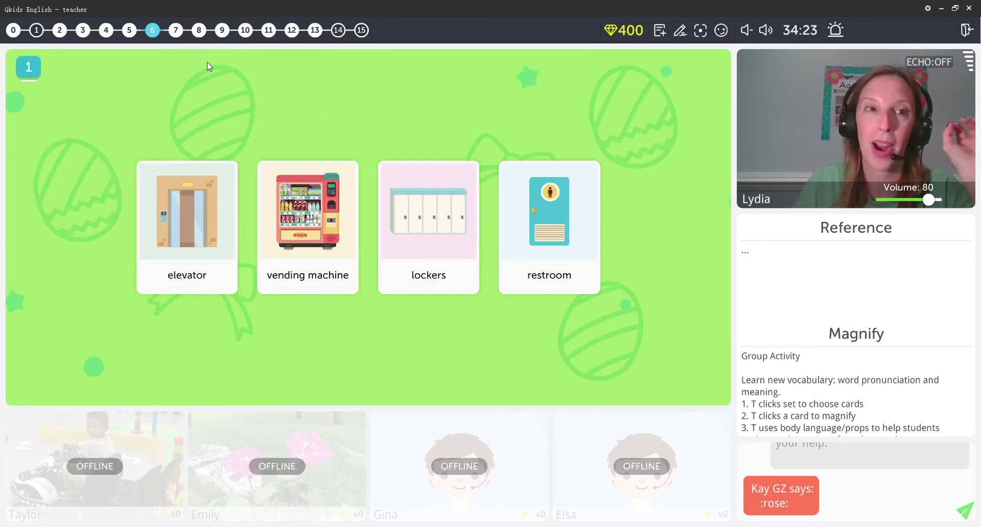
Go to slide 7 and start a new round of the Floating Bubbles game.
left_click(176, 29)
left_click(75, 69)
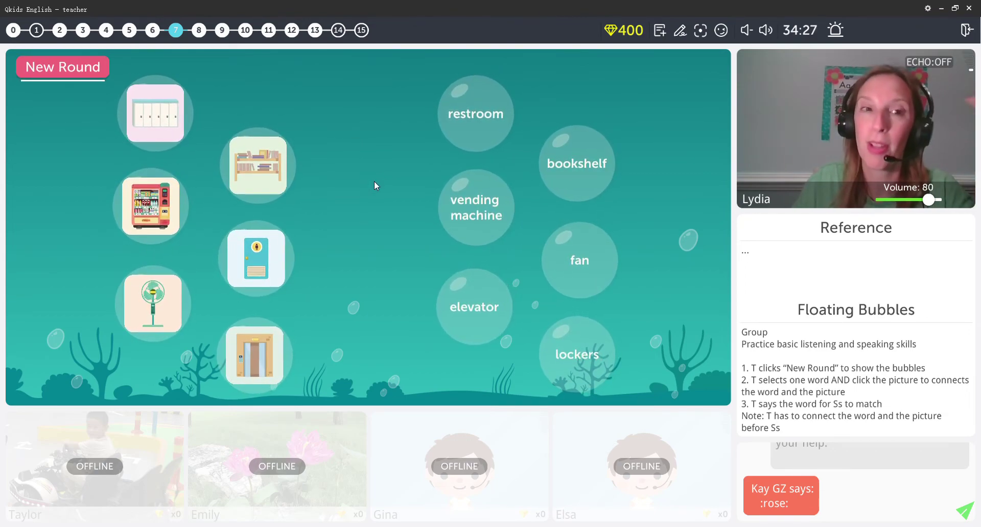